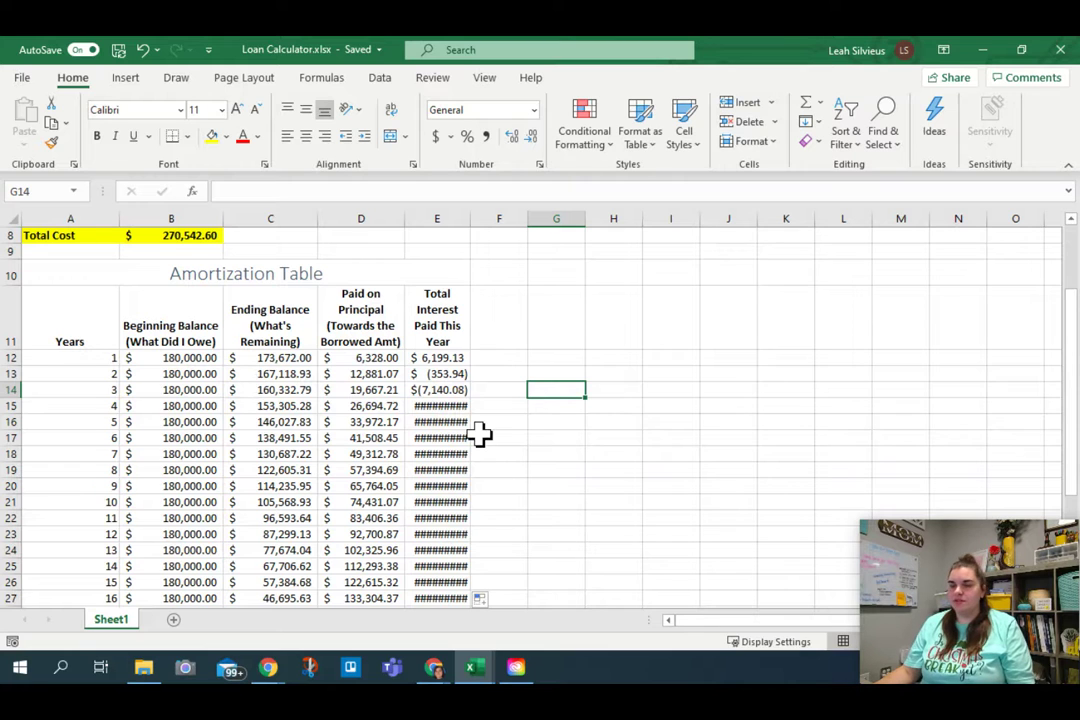
Inspect the Beginning Balance and principal cells, then show formulas to reveal =LoanAmount in each
left_click_drag(176, 357, 160, 566)
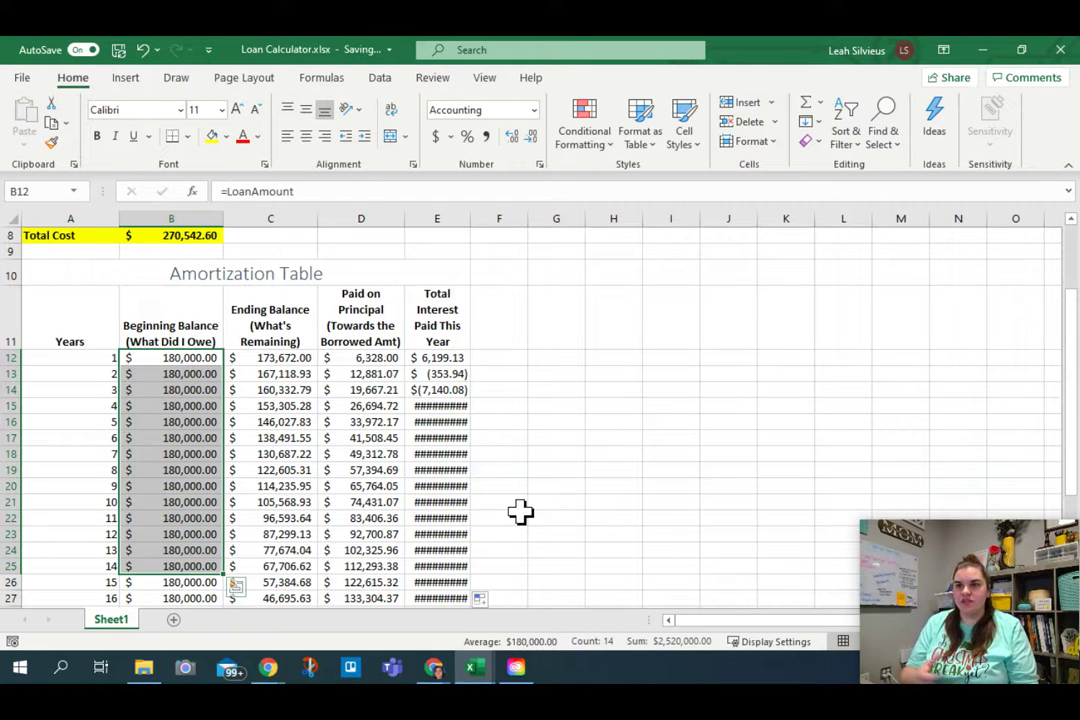
left_click(362, 357)
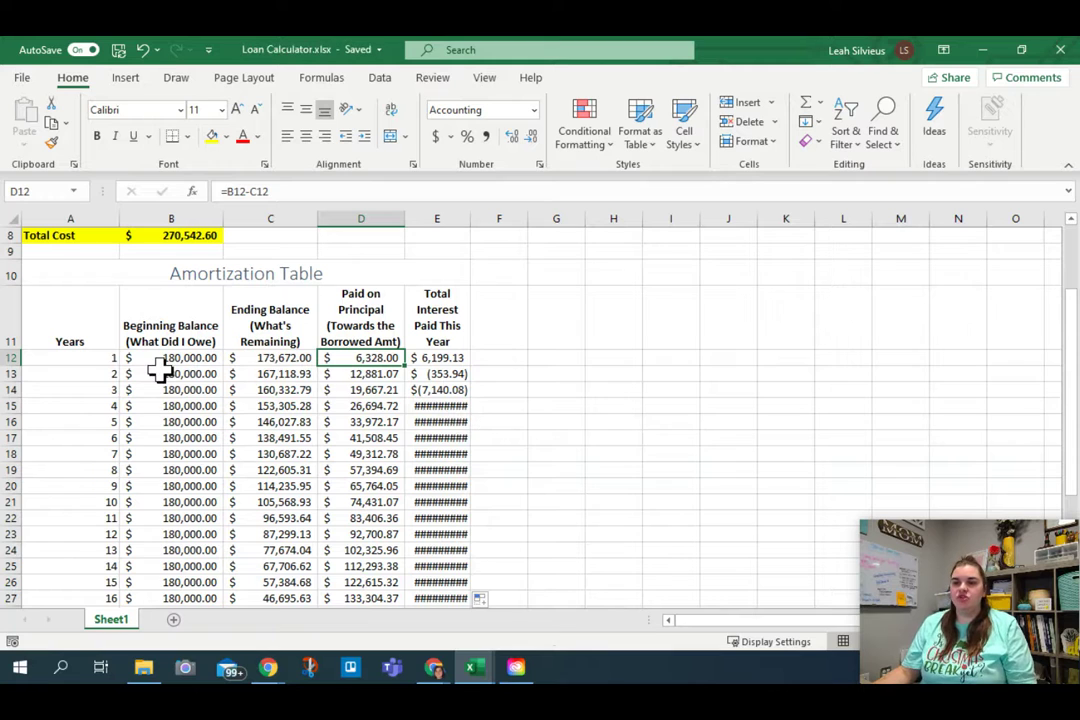
left_click(196, 373)
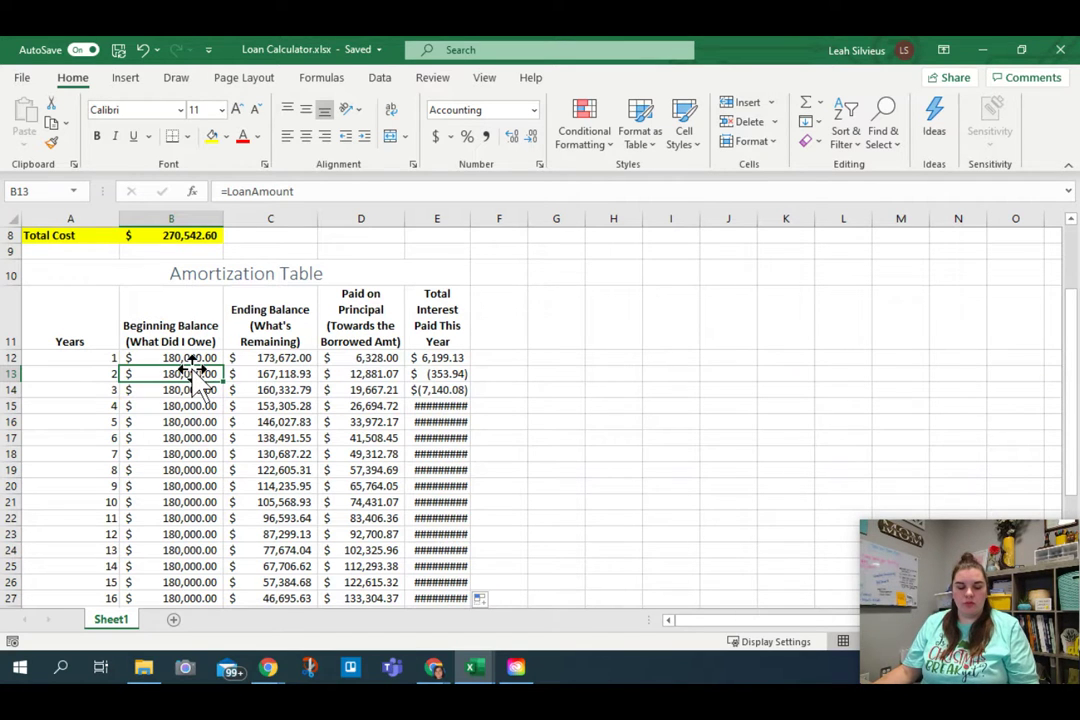
key("ctrl+grave")
Select B12 and the repeated =LoanAmount cells down the Beginning Balance column
left_click(310, 362)
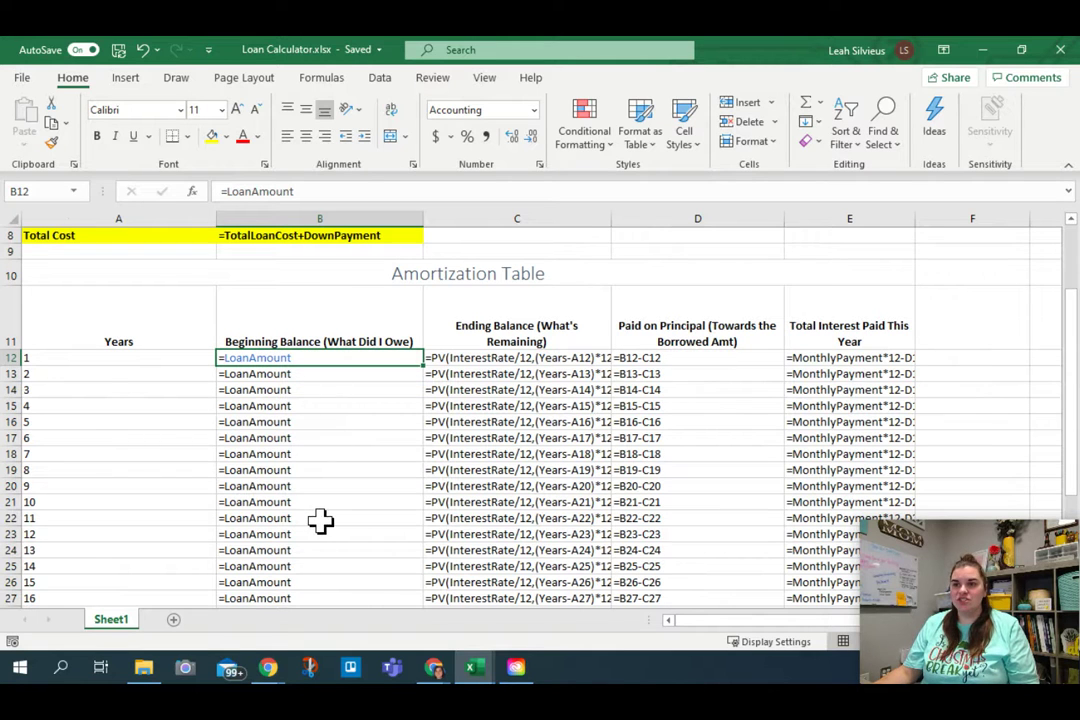
scroll(320, 262, "up", 2)
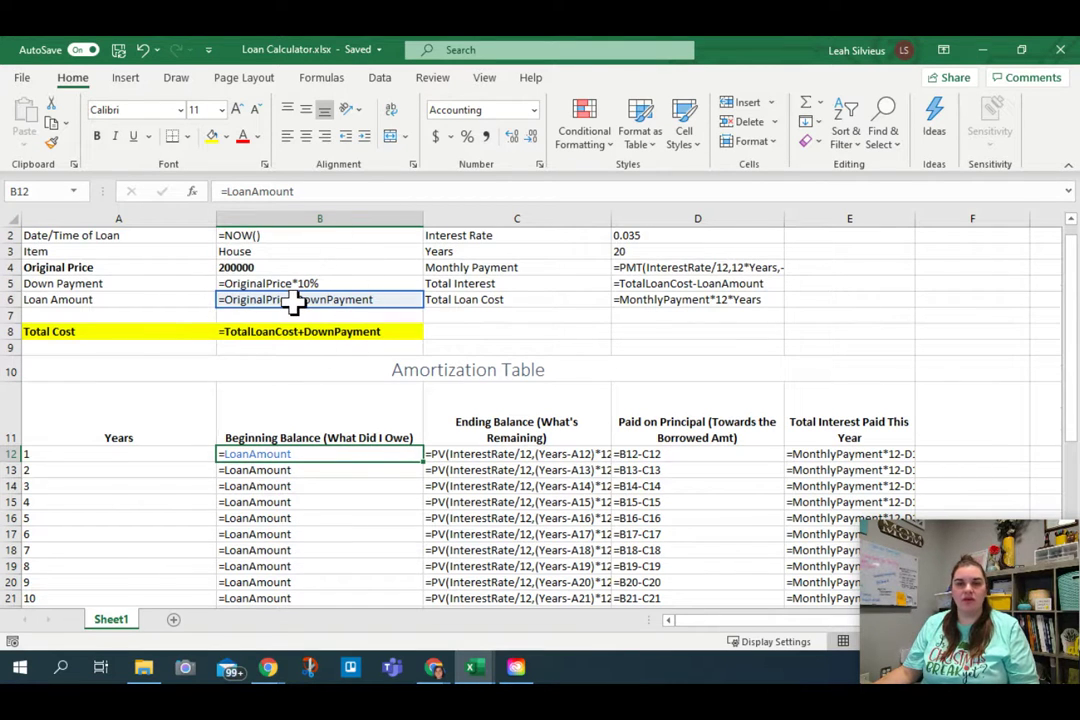
left_click(270, 455)
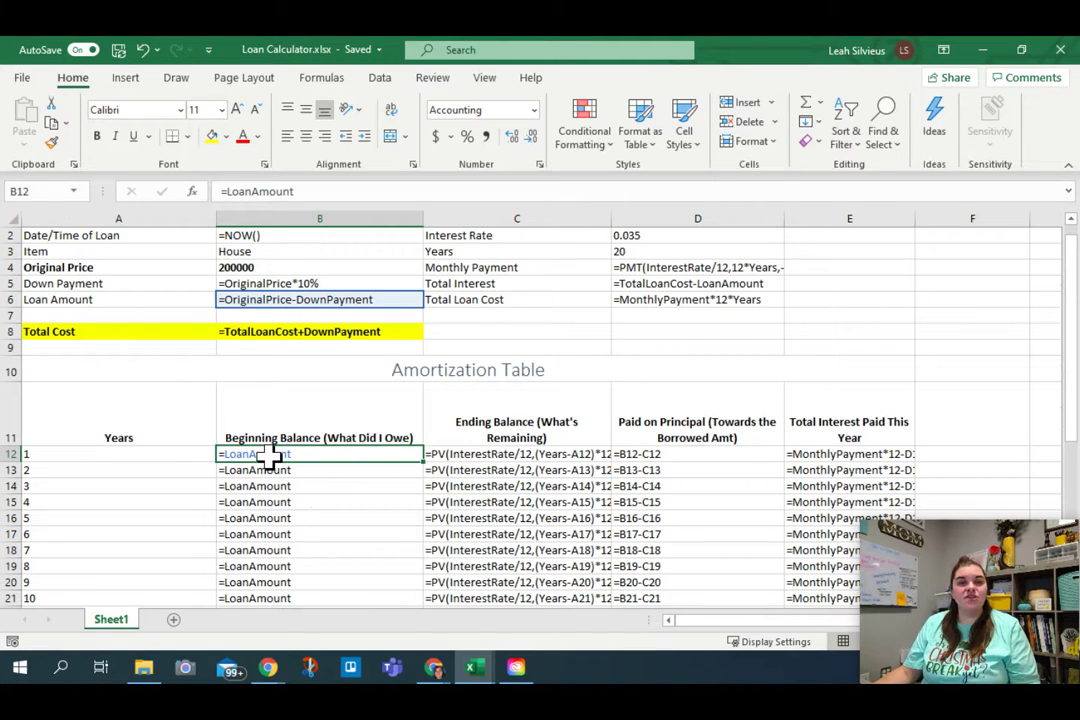
left_click_drag(421, 465, 424, 600)
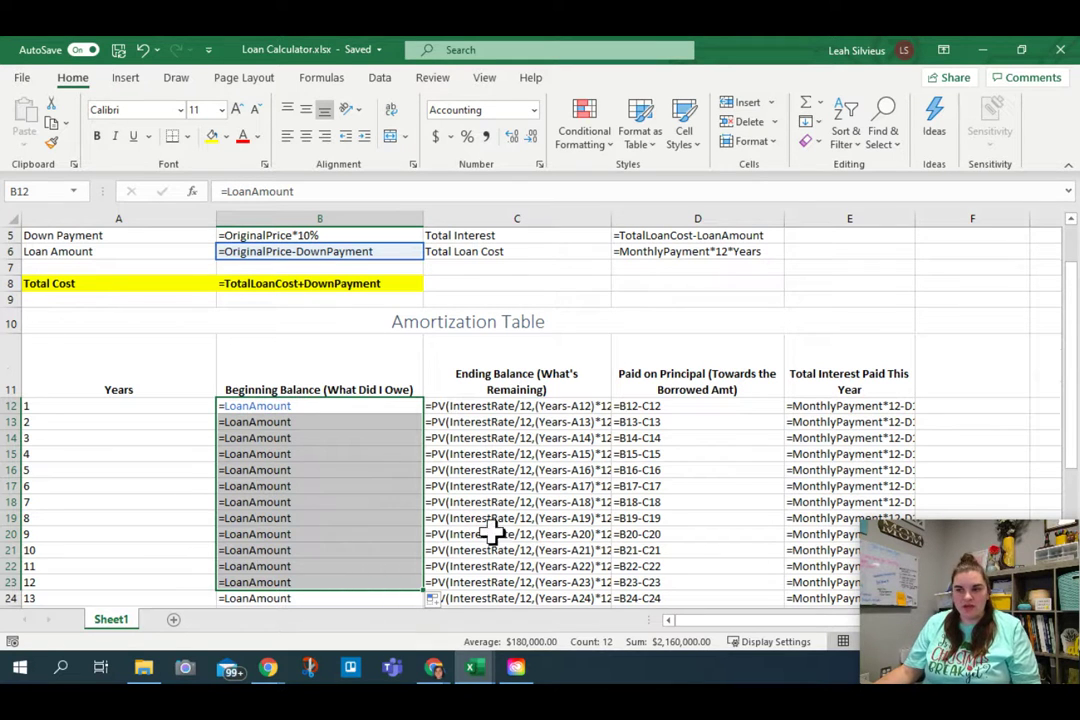
Inspect the C12, E12 and B12 formulas, then switch back to calculated values
double_click(489, 406)
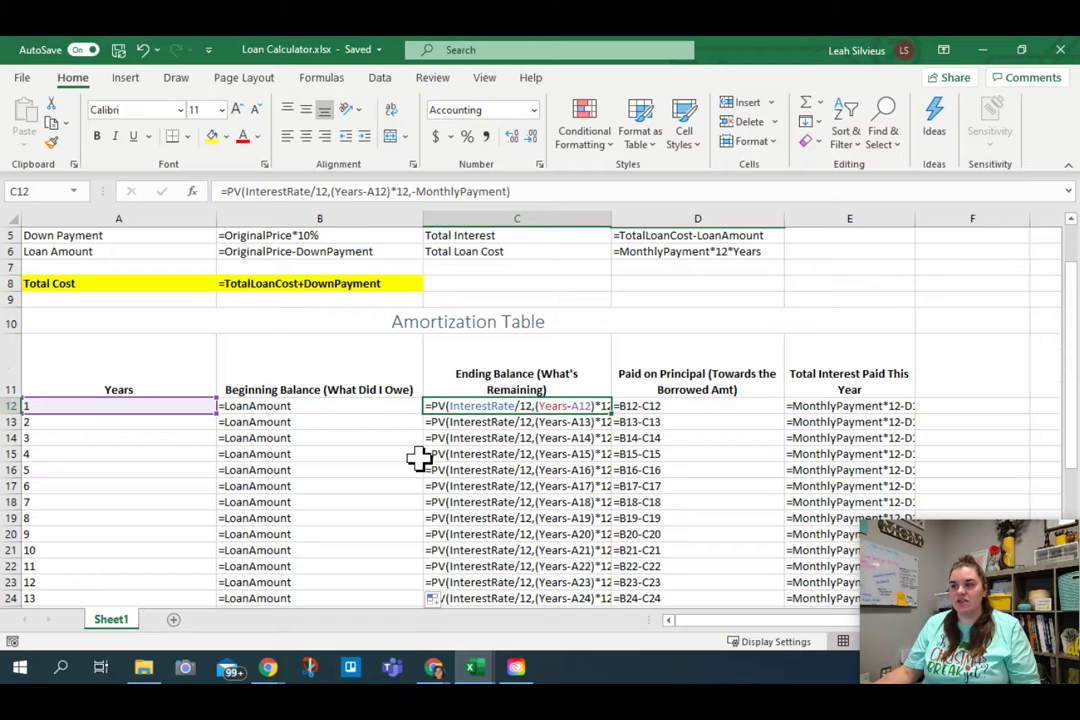
double_click(895, 408)
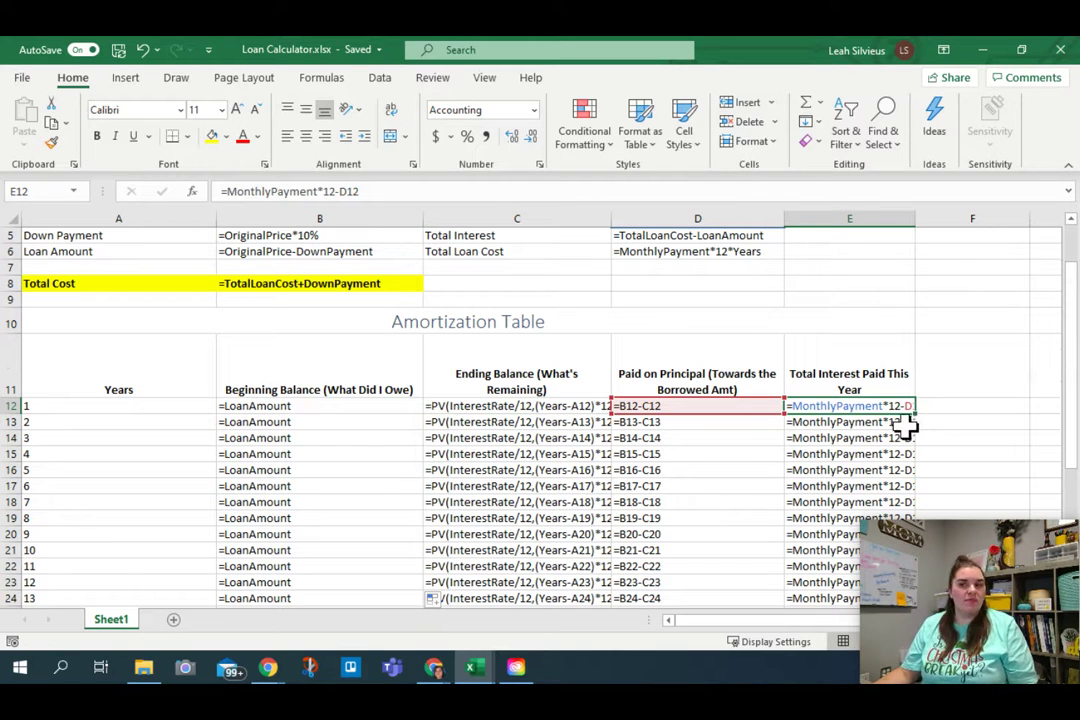
double_click(492, 406)
double_click(365, 408)
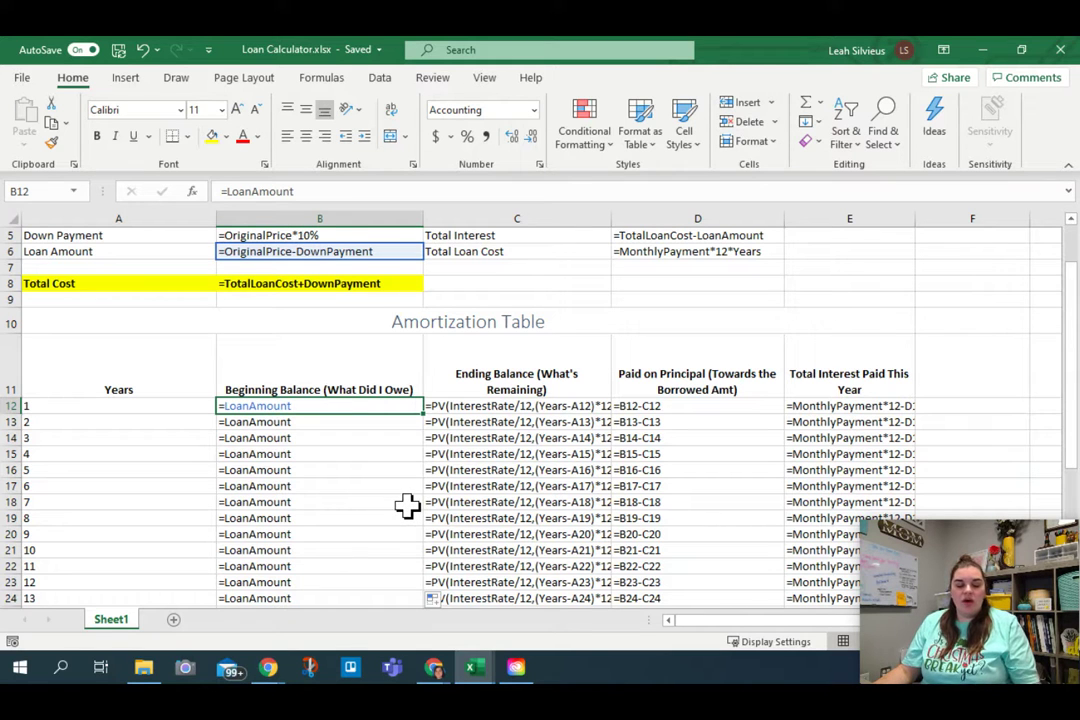
key("ctrl+grave")
Enter =C12 in B13 and fill it down to B41, starting year 2 at $173,672.00
left_click(152, 421)
left_click(160, 405)
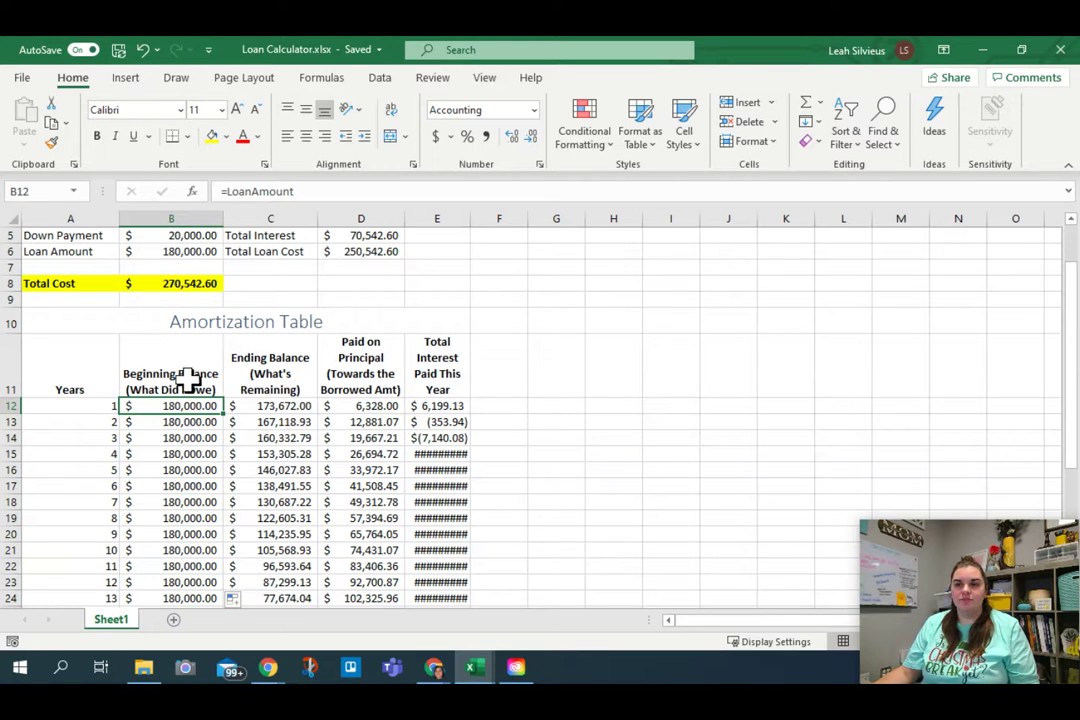
left_click(174, 423)
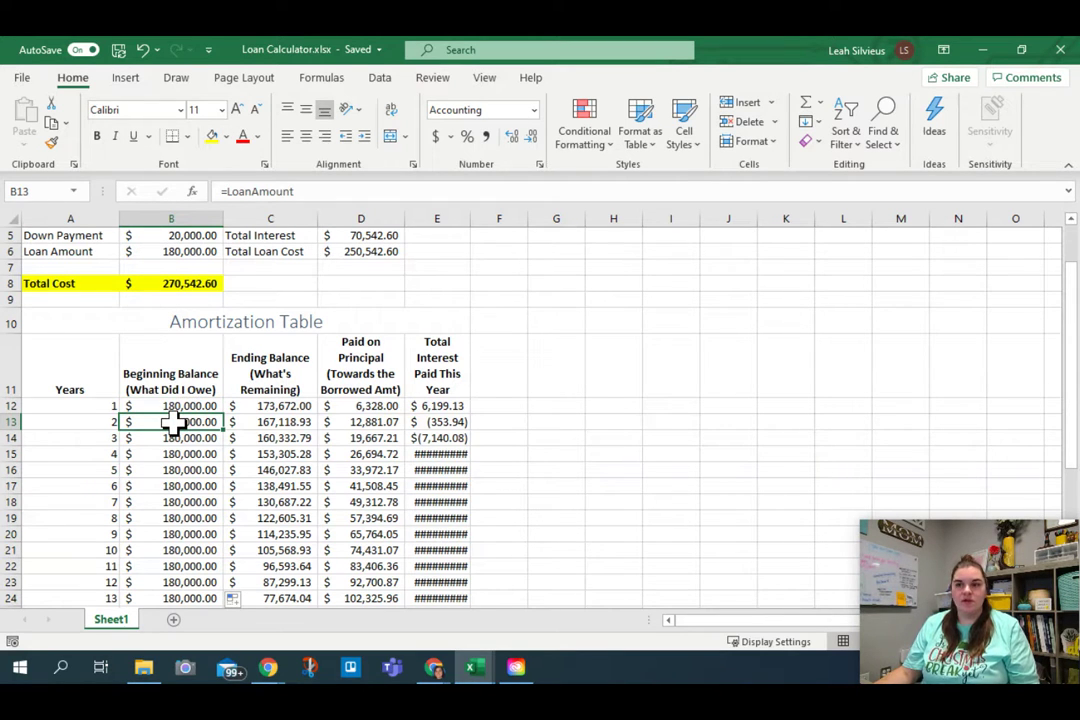
type("=")
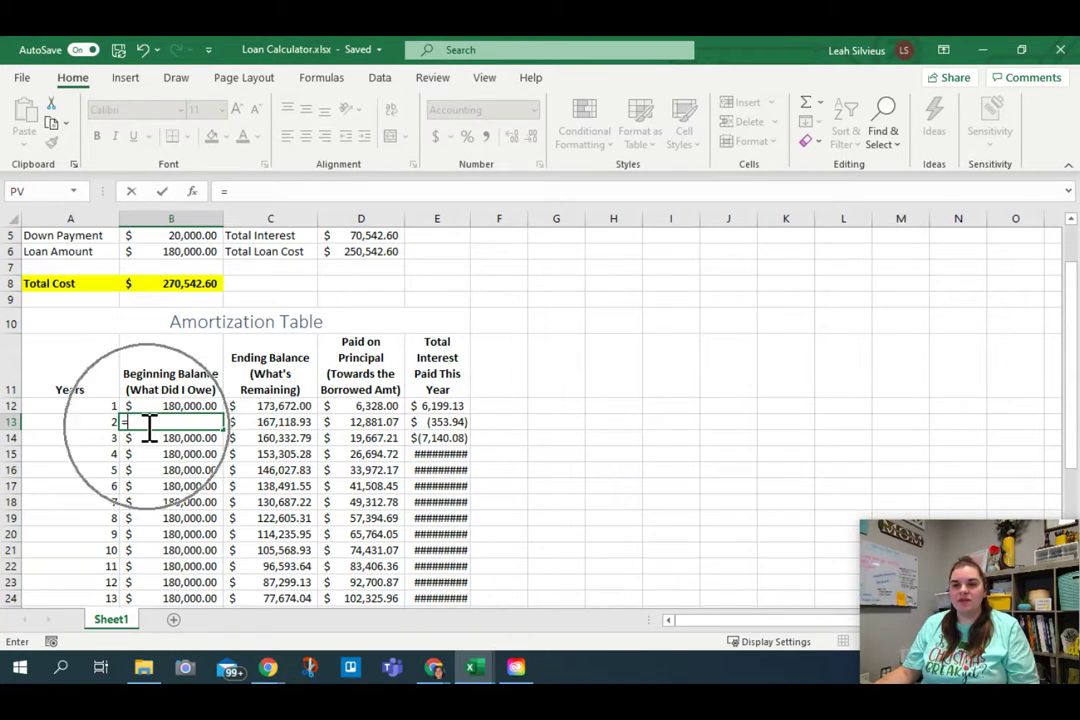
left_click(250, 406)
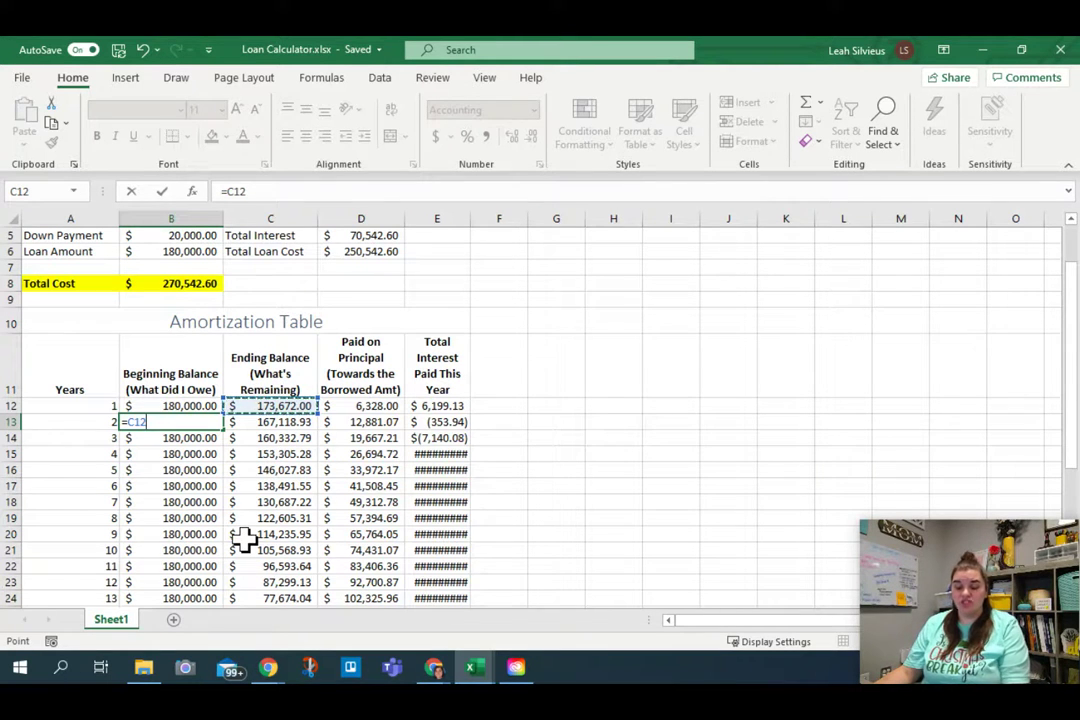
key("Return")
left_click(226, 427)
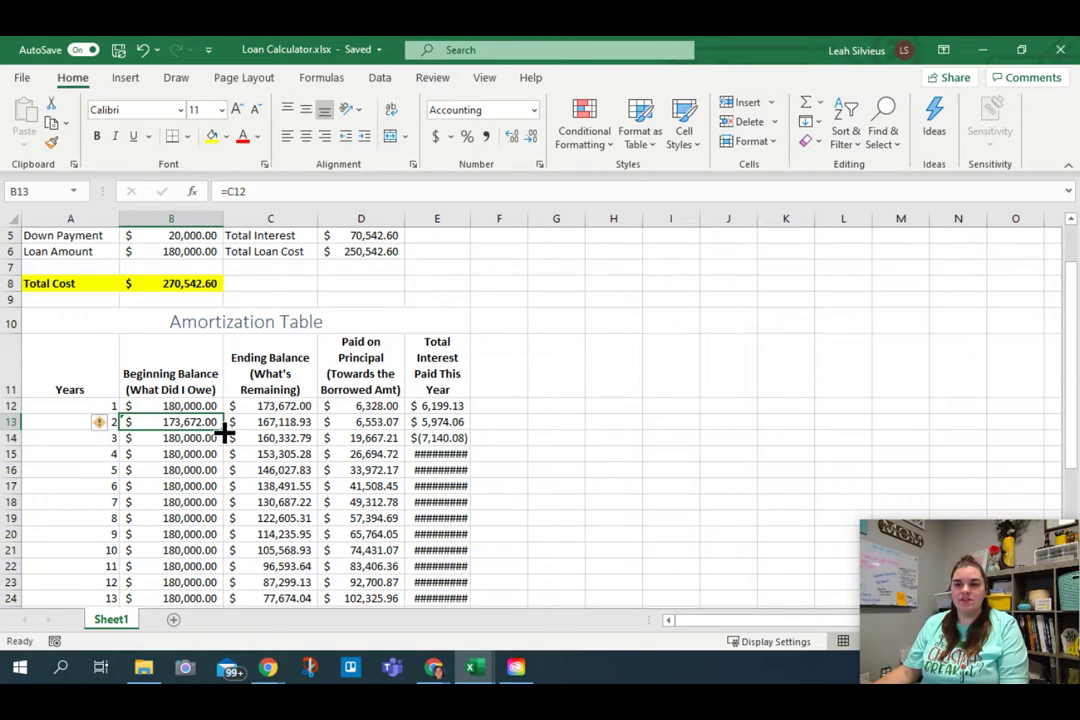
left_click_drag(226, 430, 188, 573)
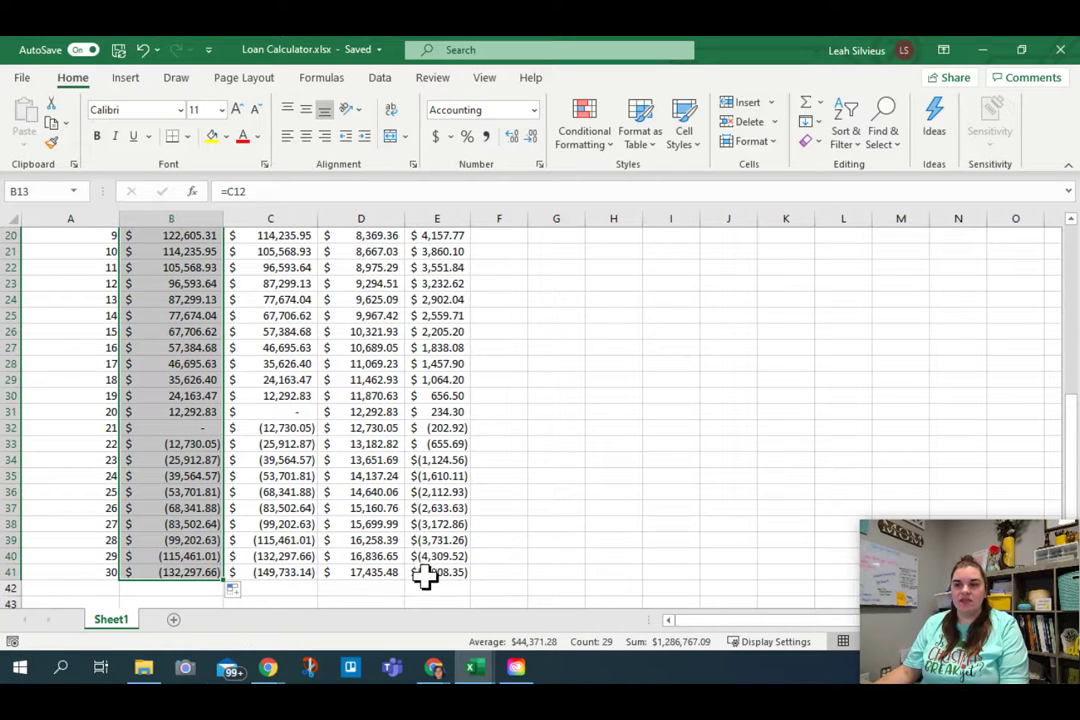
scroll(424, 573, "up", 4)
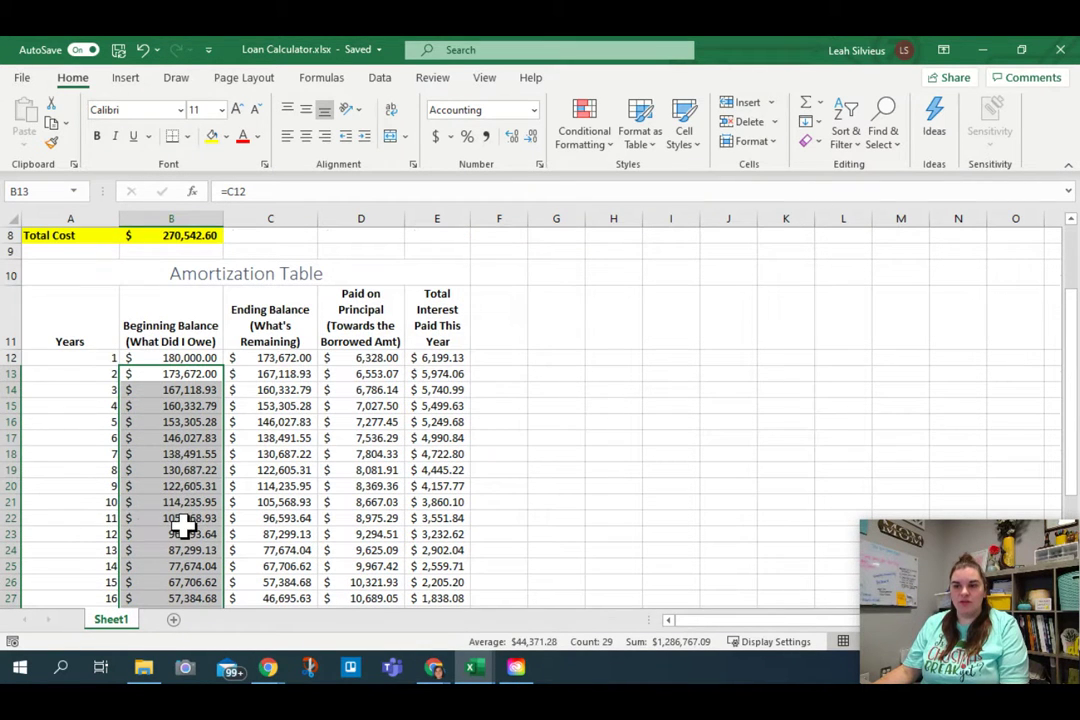
left_click(178, 390)
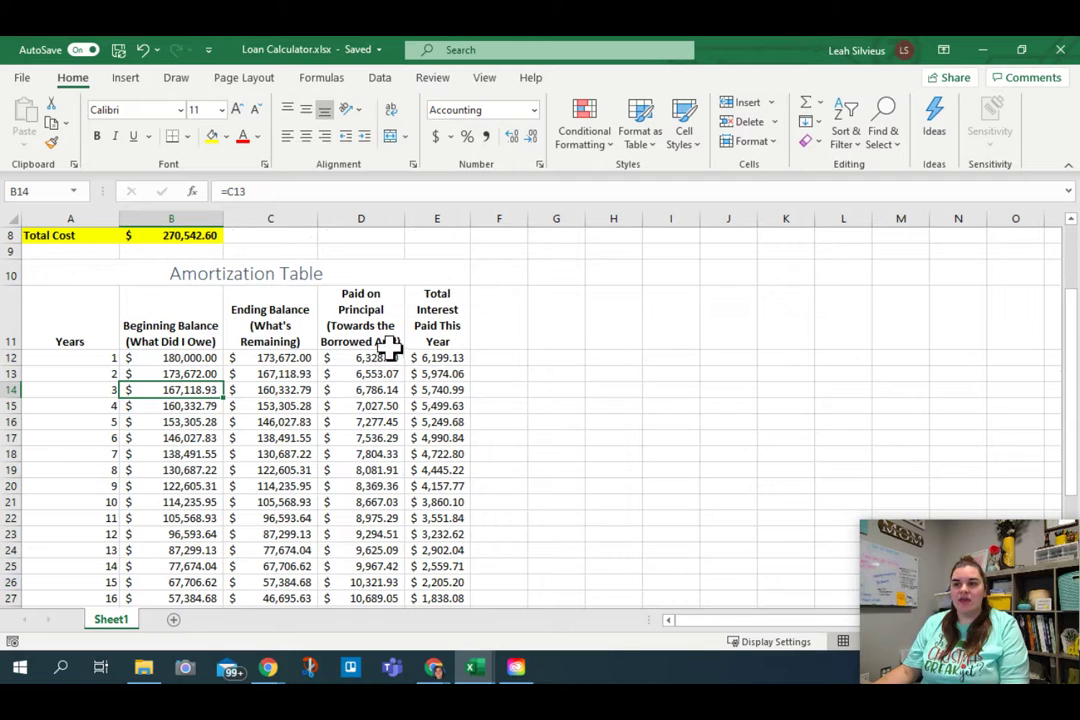
left_click_drag(378, 352, 370, 568)
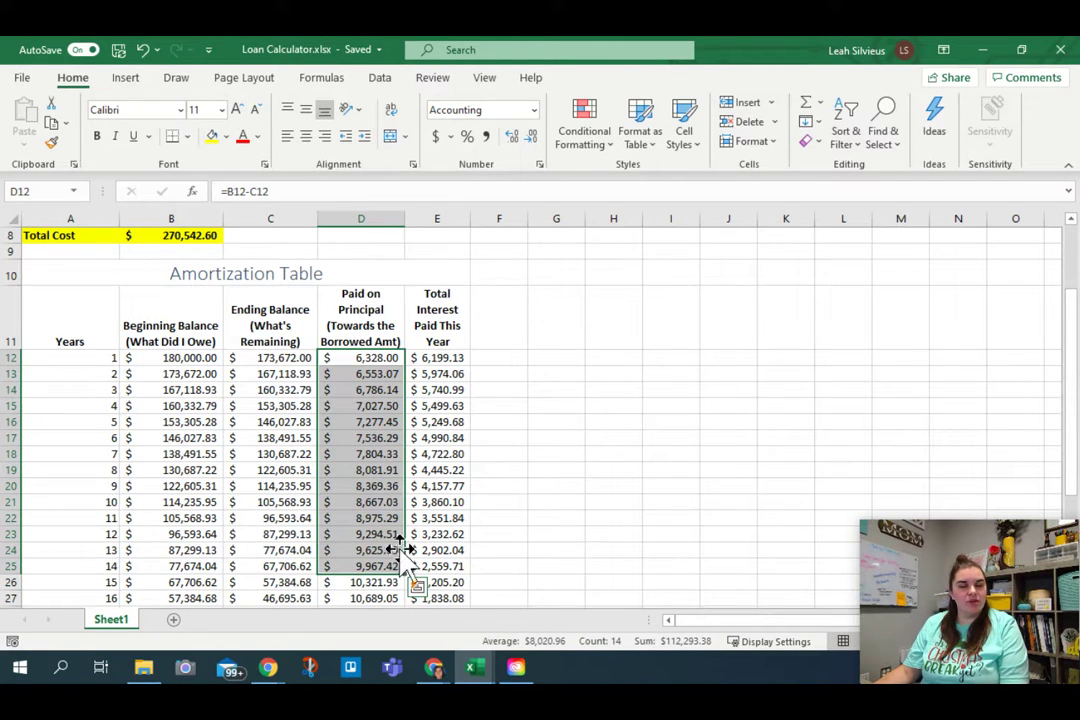
left_click_drag(452, 356, 448, 572)
scroll(447, 571, "down", 4)
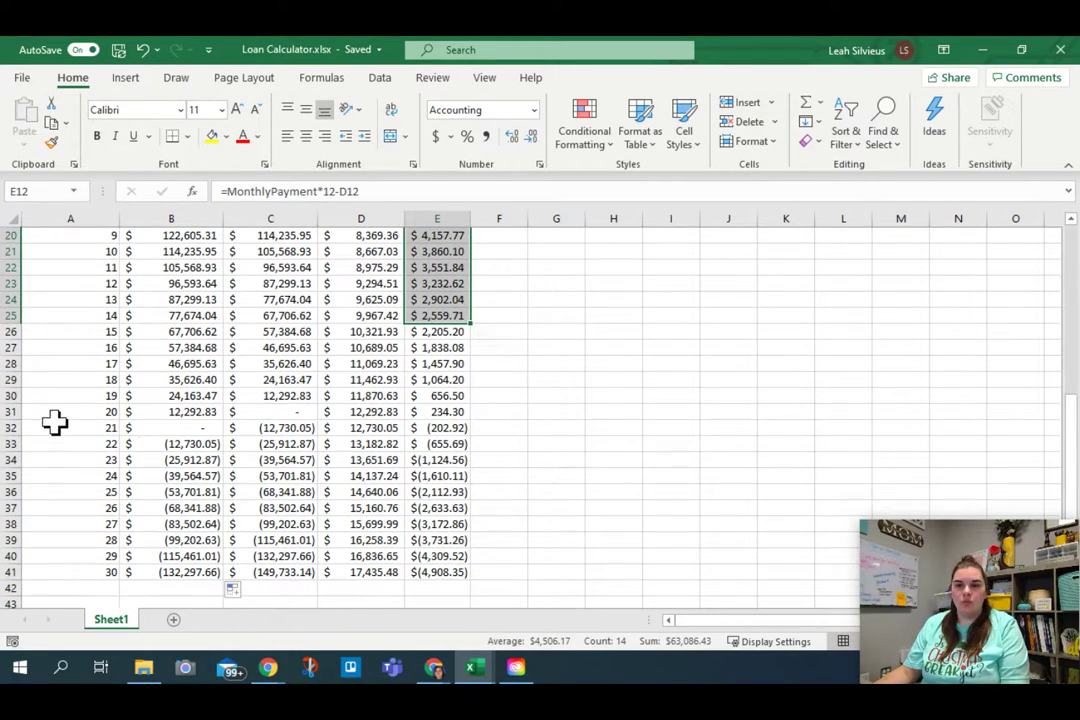
left_click(10, 411)
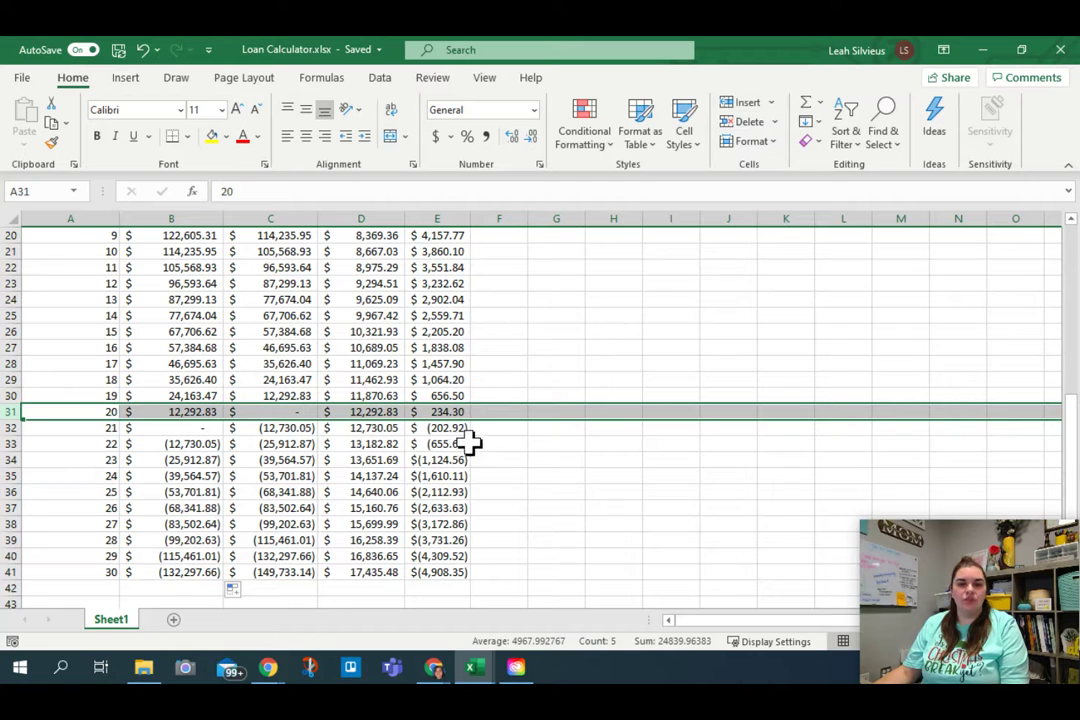
scroll(453, 449, "up", 7)
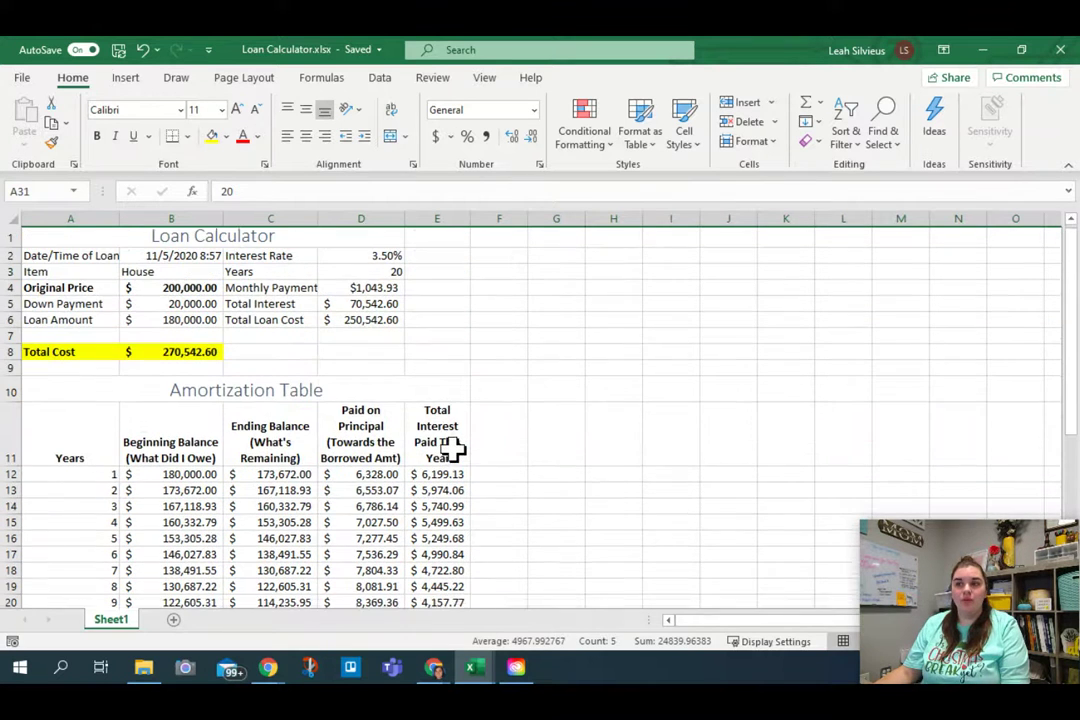
Check the 20-year term in D3, then highlight C12's PV formula arguments for editing
left_click(356, 277)
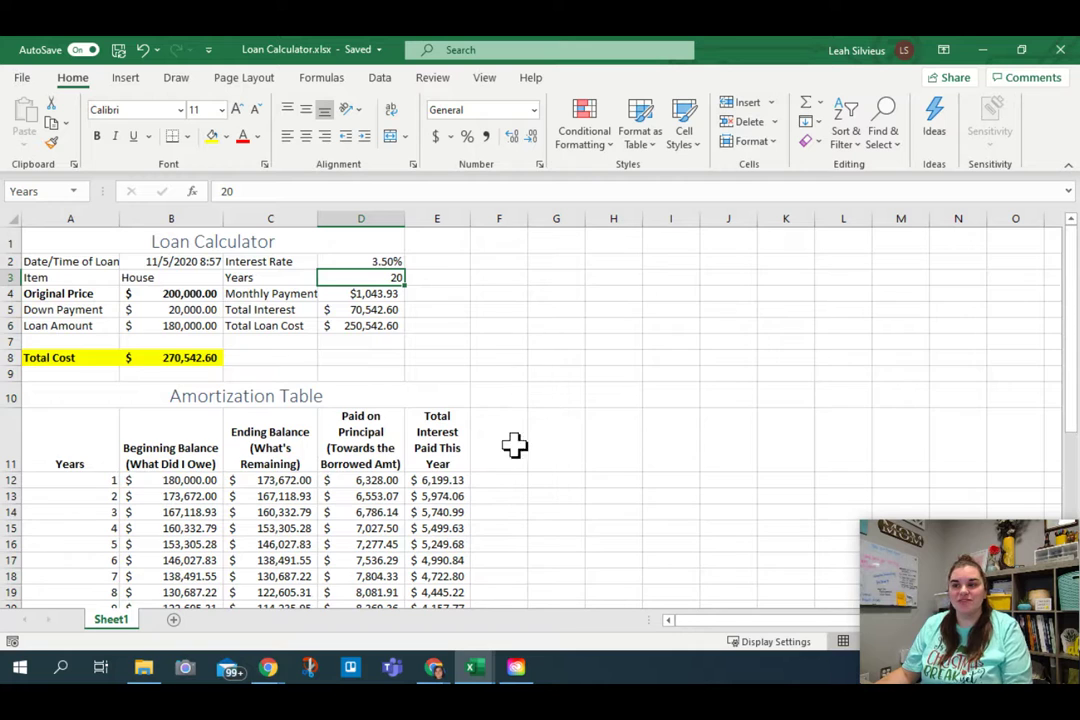
scroll(344, 439, "down", 7)
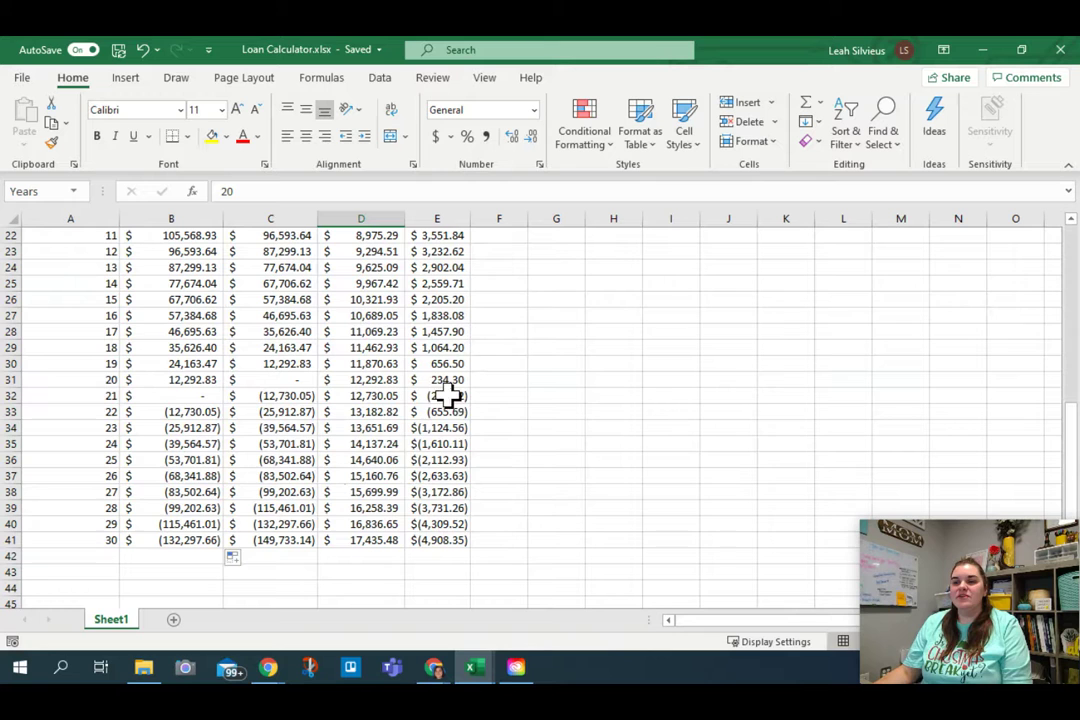
scroll(311, 511, "up", 2)
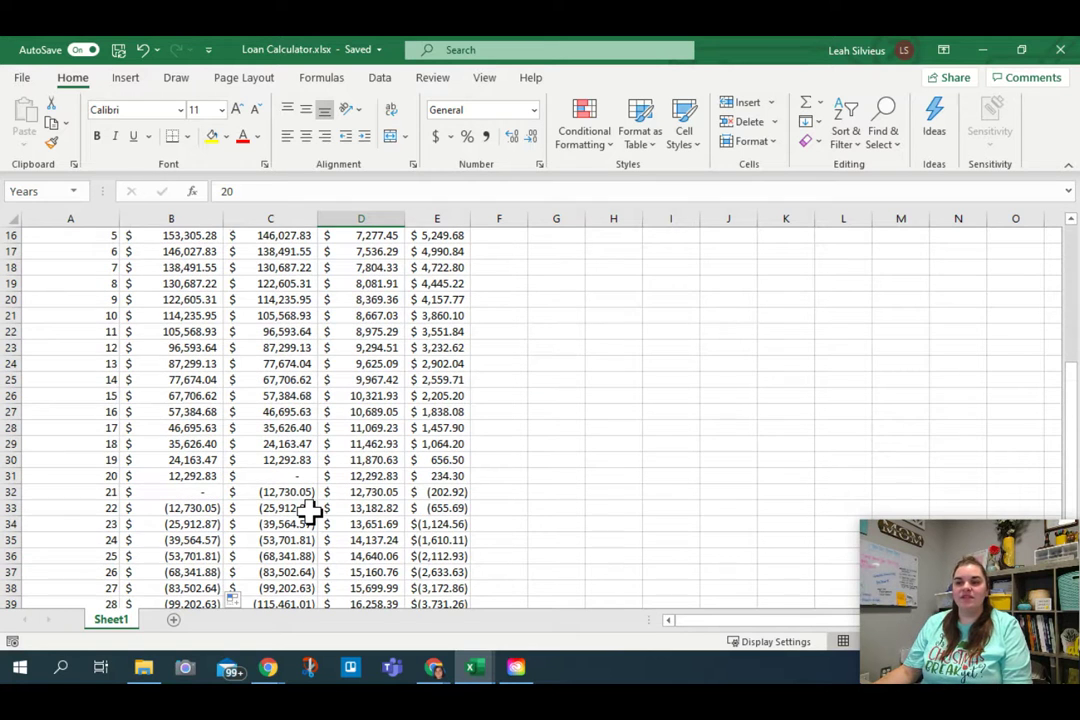
scroll(311, 511, "up", 1)
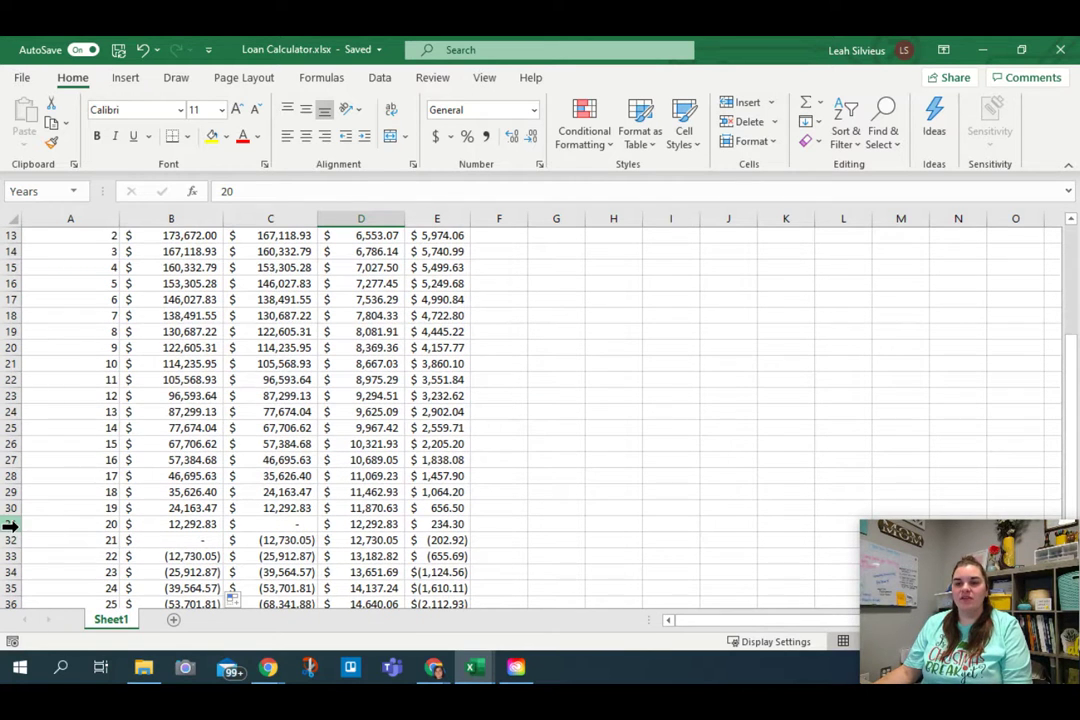
scroll(20, 524, "up", 4)
left_click(378, 280)
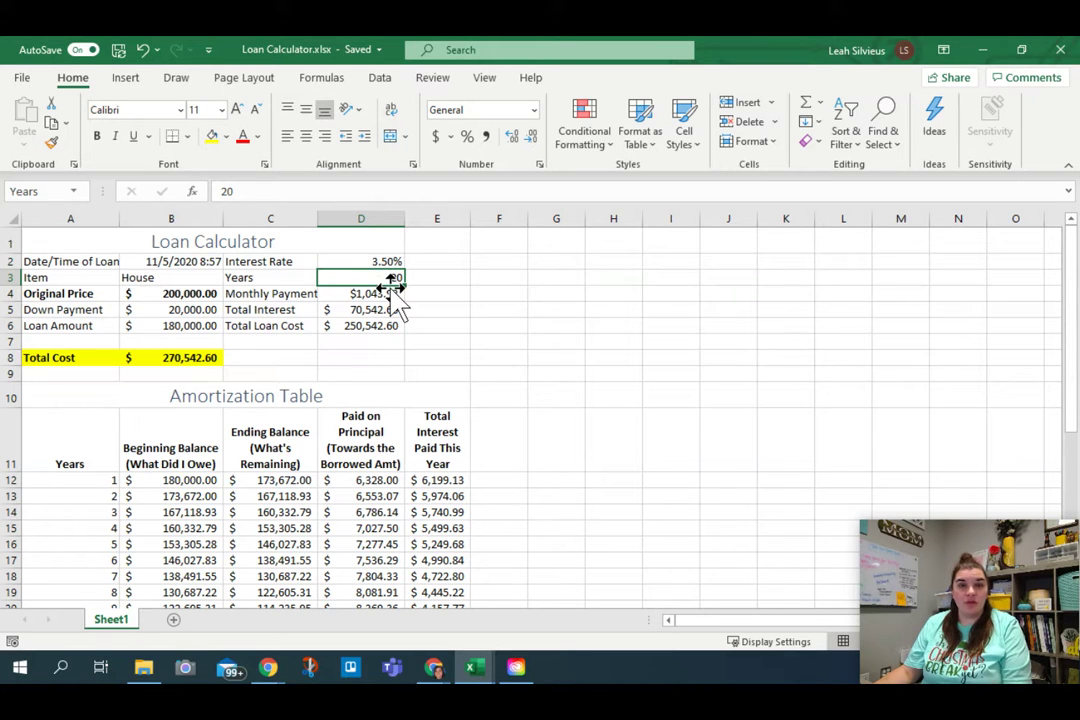
left_click(394, 284)
left_click(394, 284)
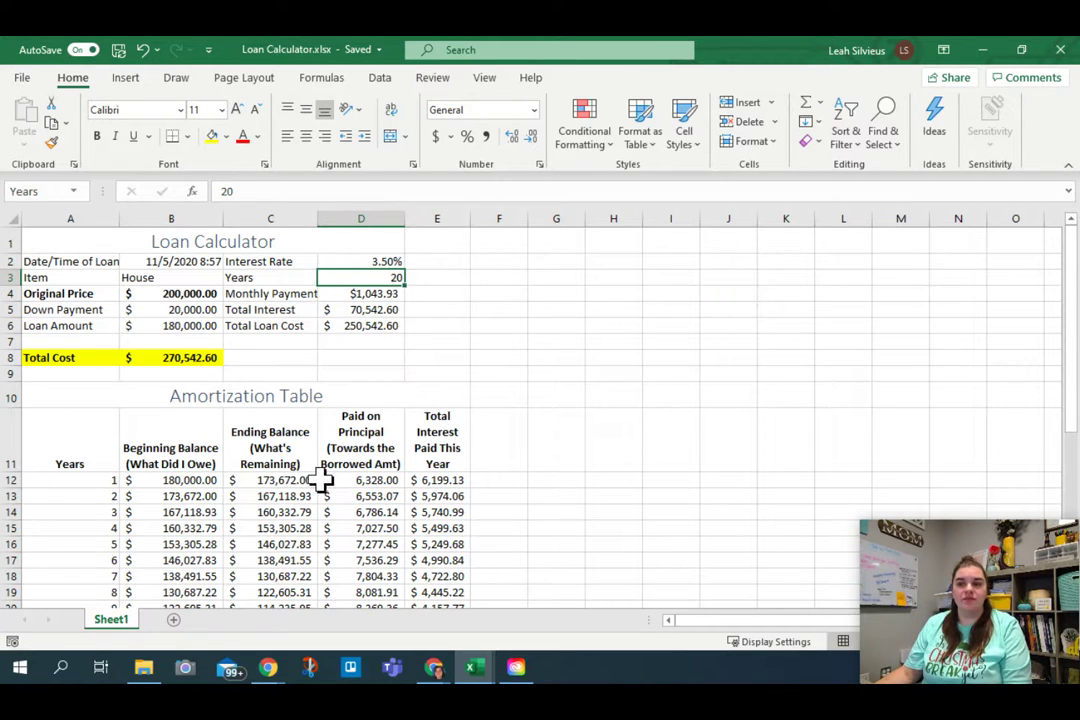
left_click(272, 483)
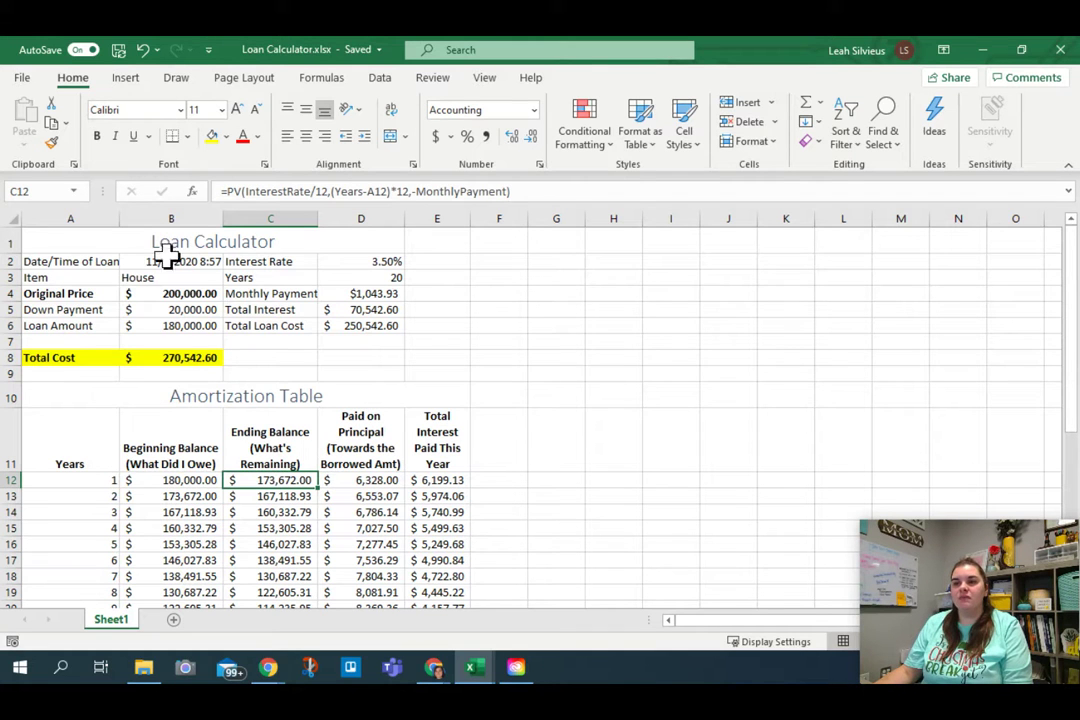
left_click_drag(522, 193, 229, 193)
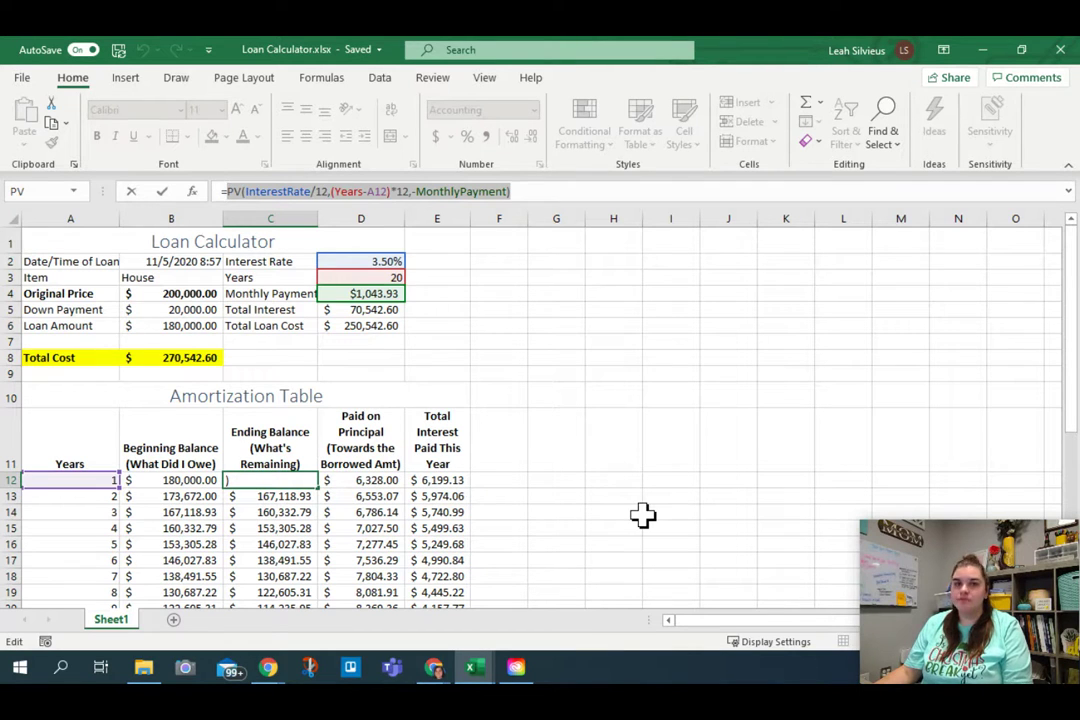
Commit C12's PV formula showing $173,672.00 and review the table around year 20
left_click(161, 191)
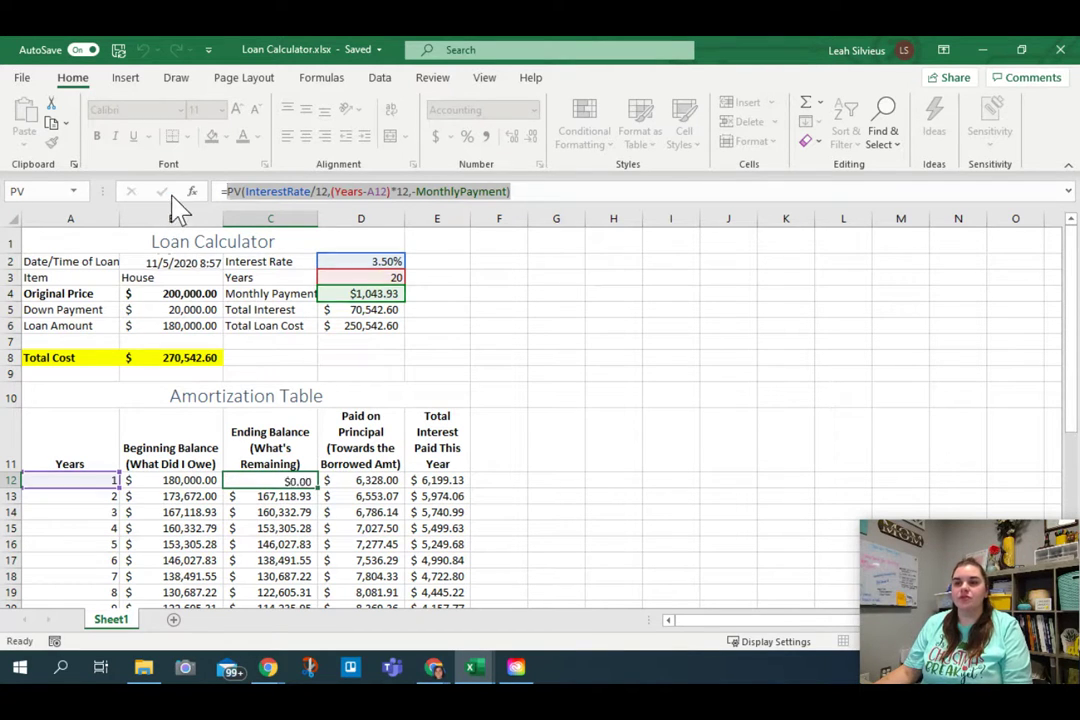
scroll(224, 482, "down", 4)
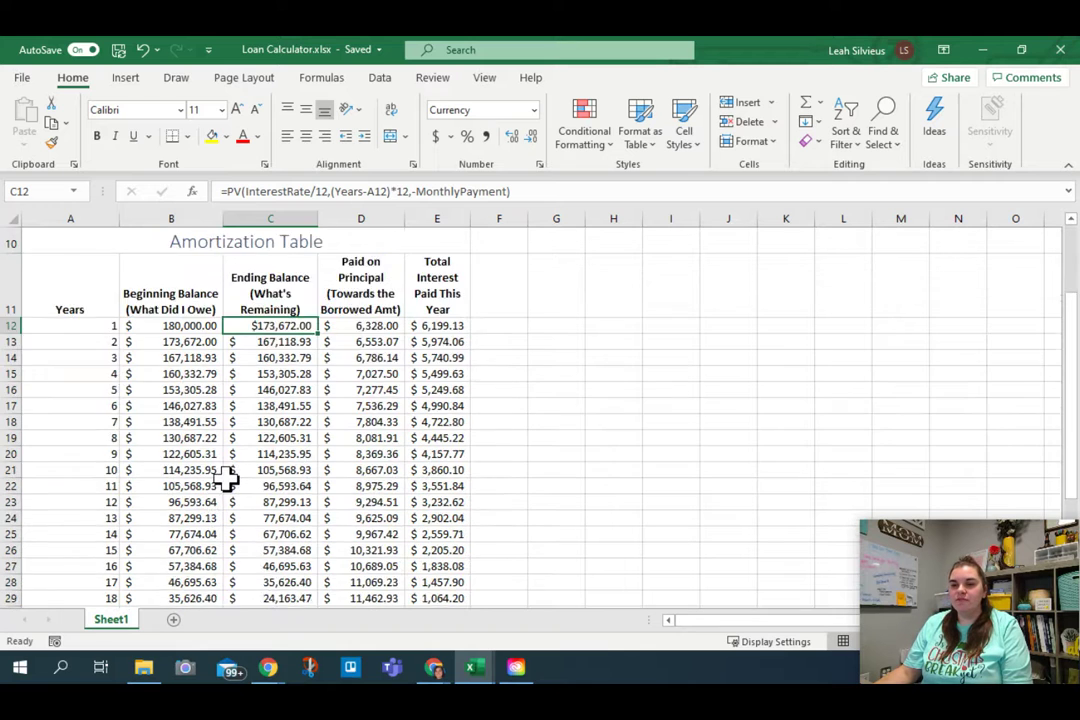
left_click(82, 525)
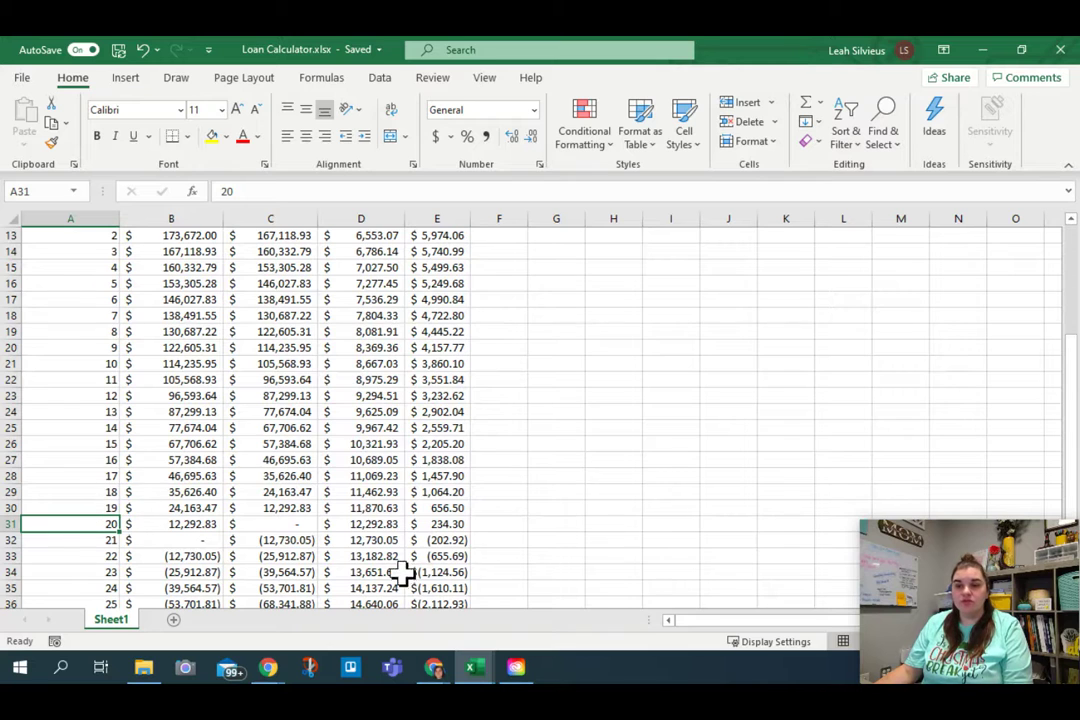
scroll(438, 487, "up", 1)
scroll(438, 487, "up", 3)
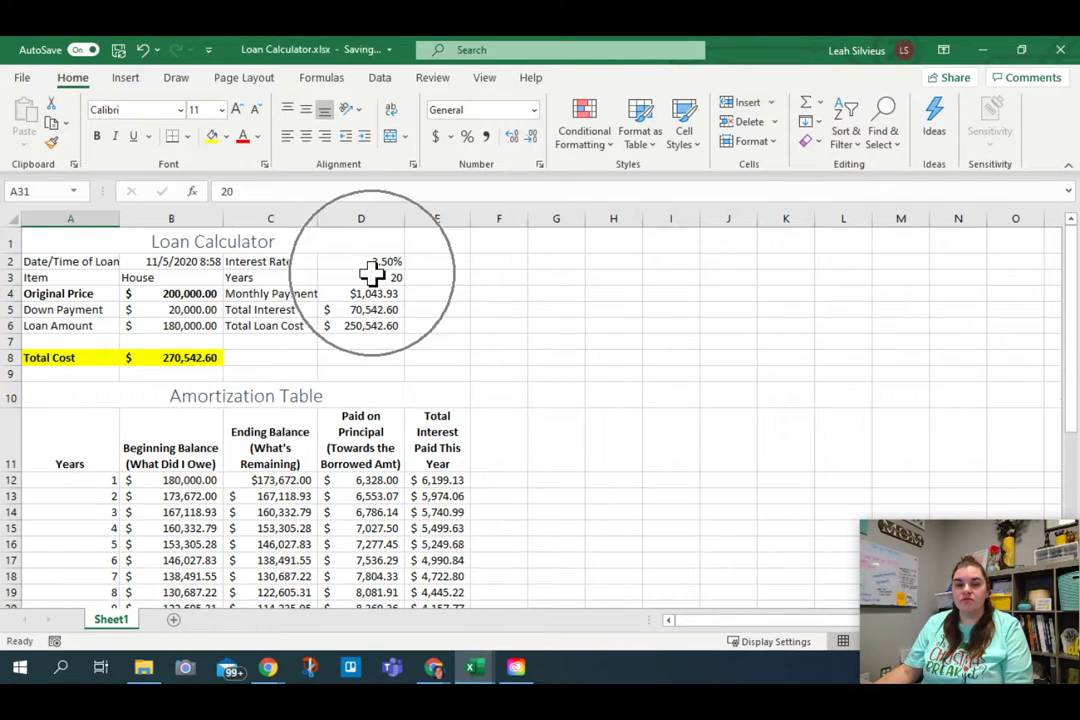
scroll(490, 450, "down", 6)
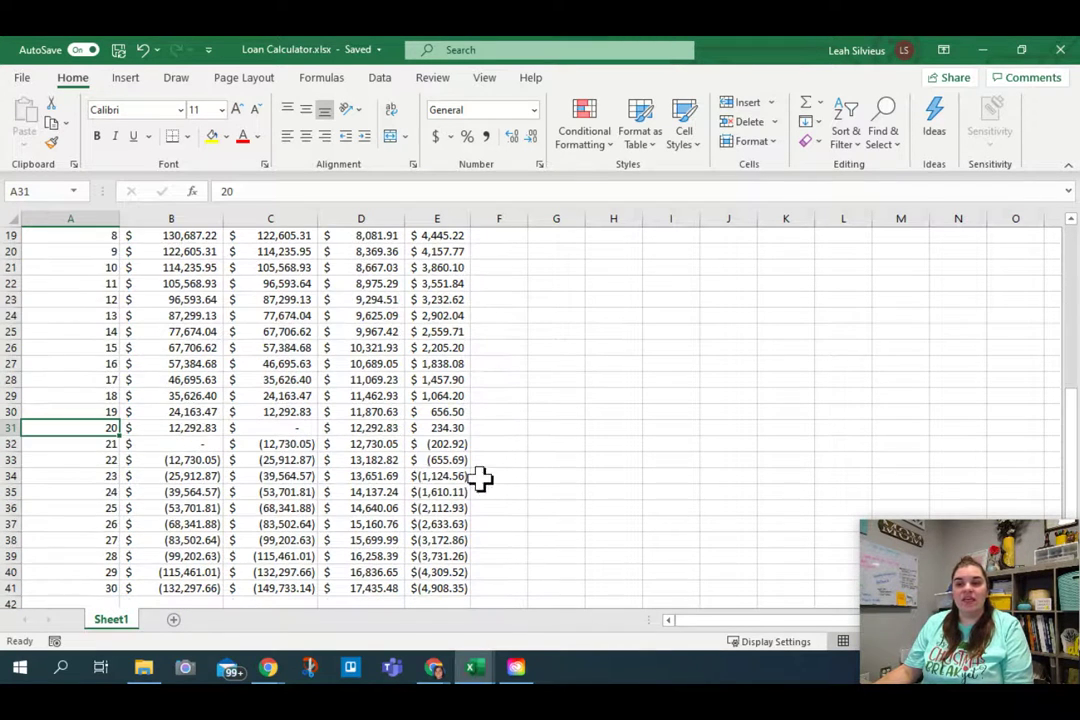
Select years 21–30, then reopen C12's =PV(InterestRate/12,(Years-A12)*12,-MonthlyPayment) formula with its text highlighted
left_click_drag(86, 440, 78, 593)
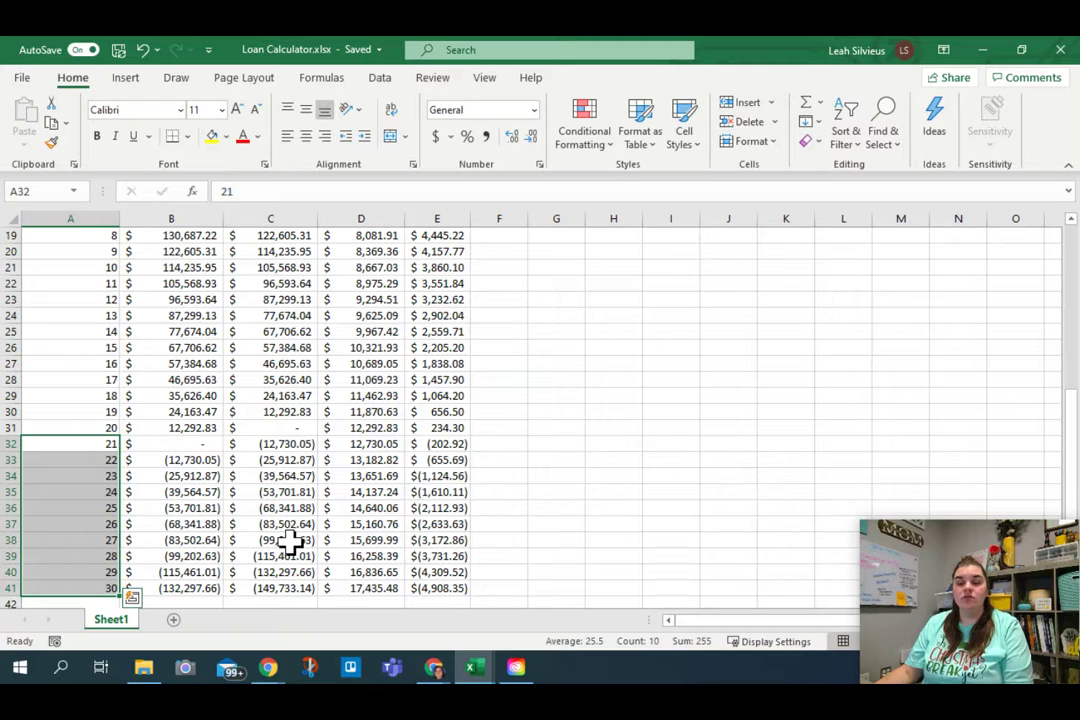
scroll(290, 541, "up", 3)
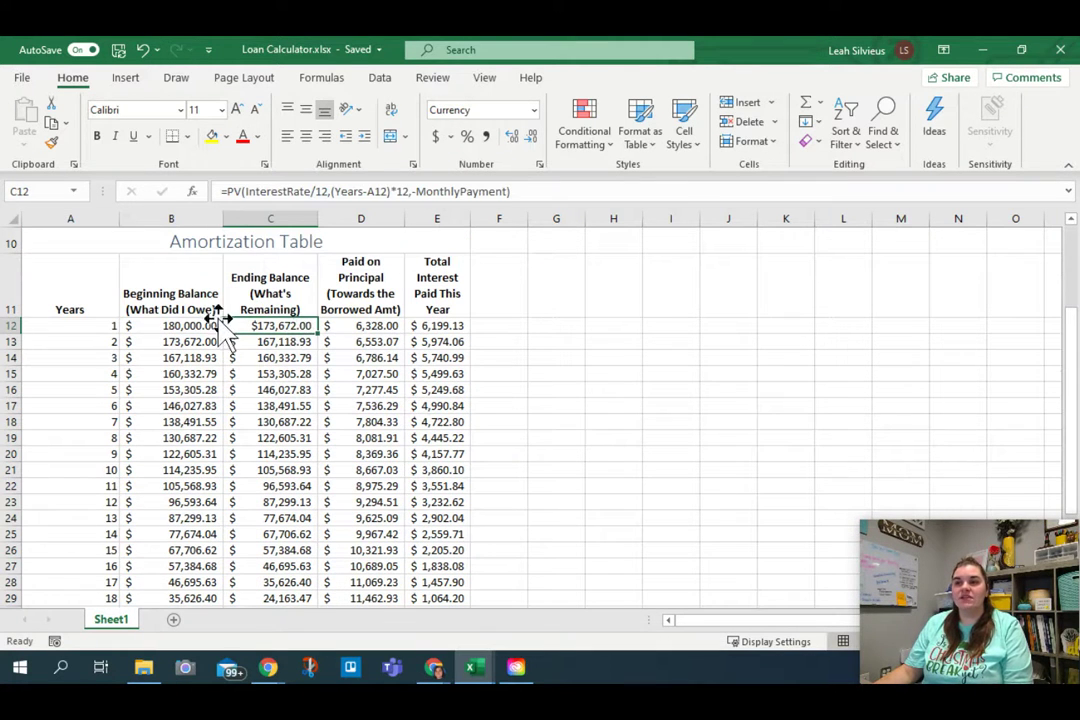
left_click(232, 191)
left_click_drag(232, 191, 513, 196)
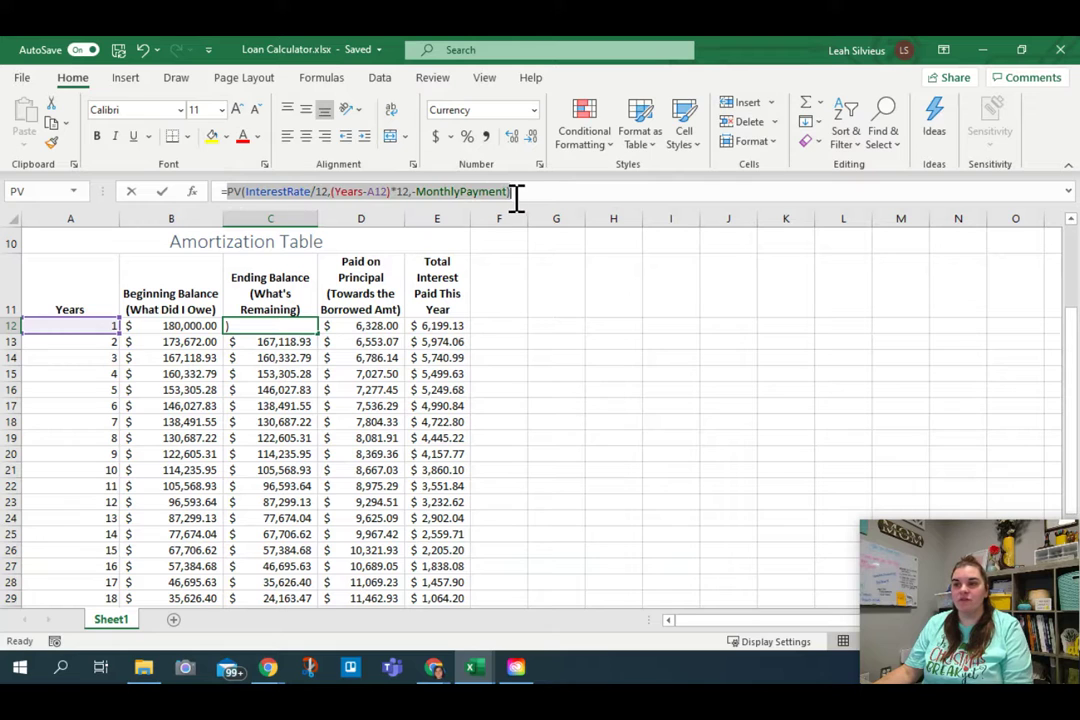